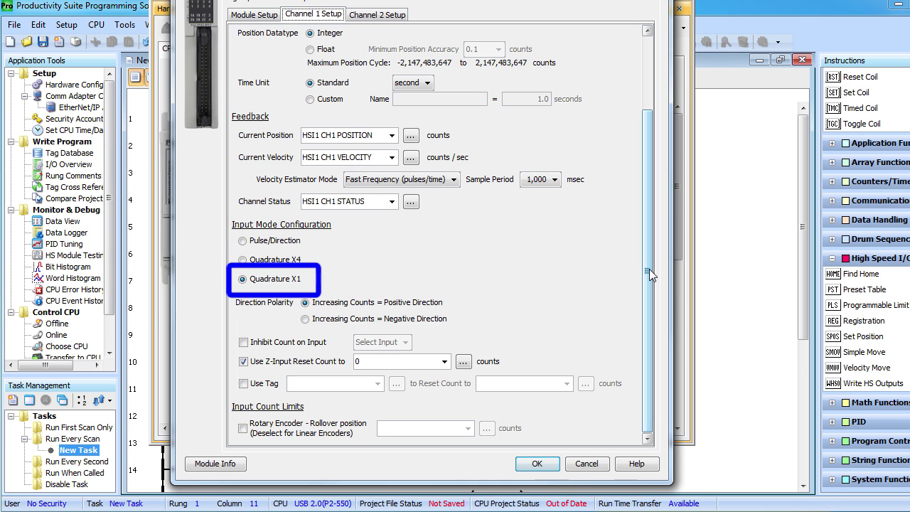
- Accept the Channel 1 high-speed input setup and close the hardware configuration
click(536, 463)
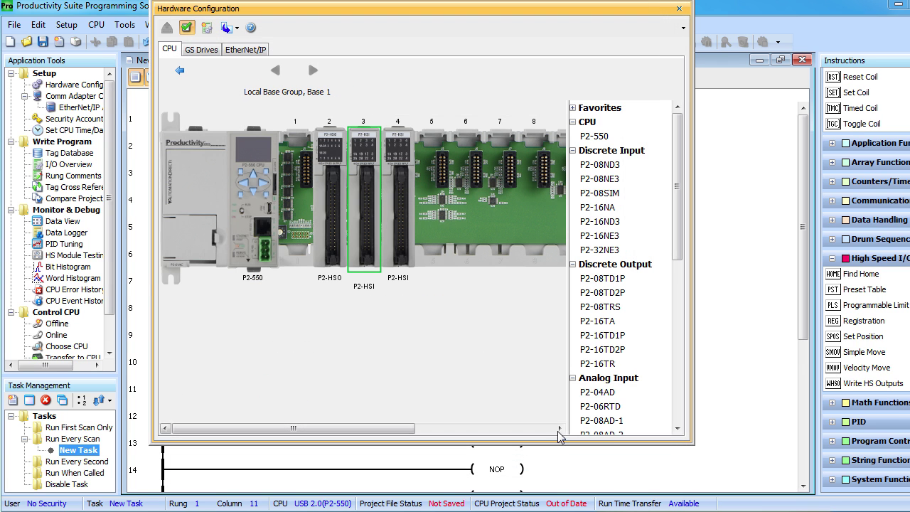
click(679, 8)
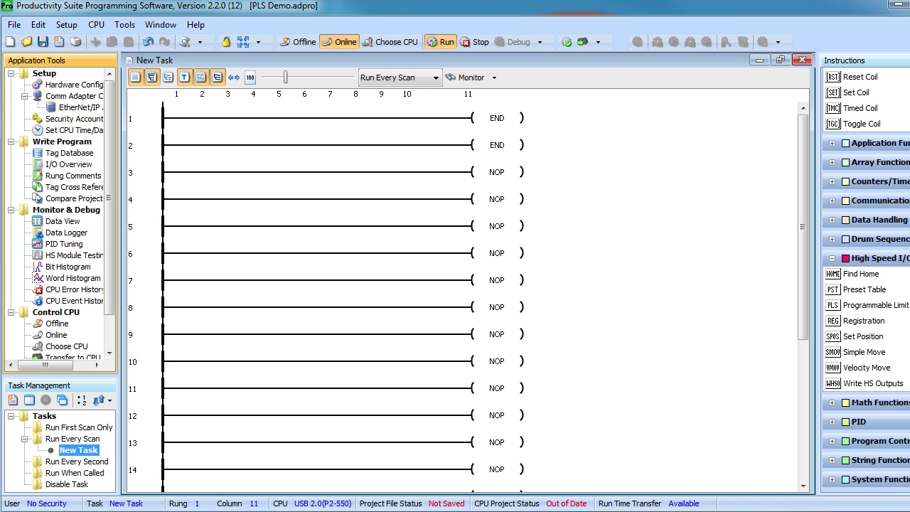
- Place a Programmable Limit Switch (PLS) instruction at the end of rung 1, using channel CHAN-1-0.1.3
drag(866, 313, 516, 135)
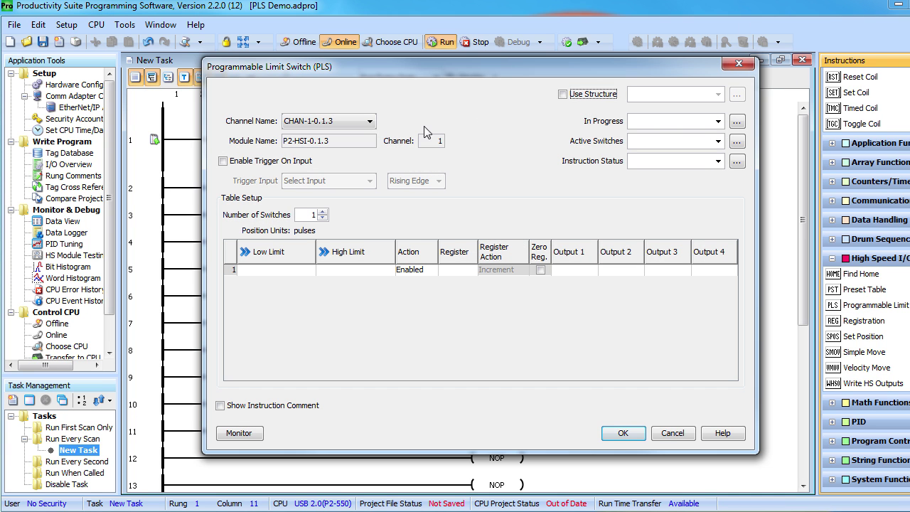
click(370, 123)
click(371, 123)
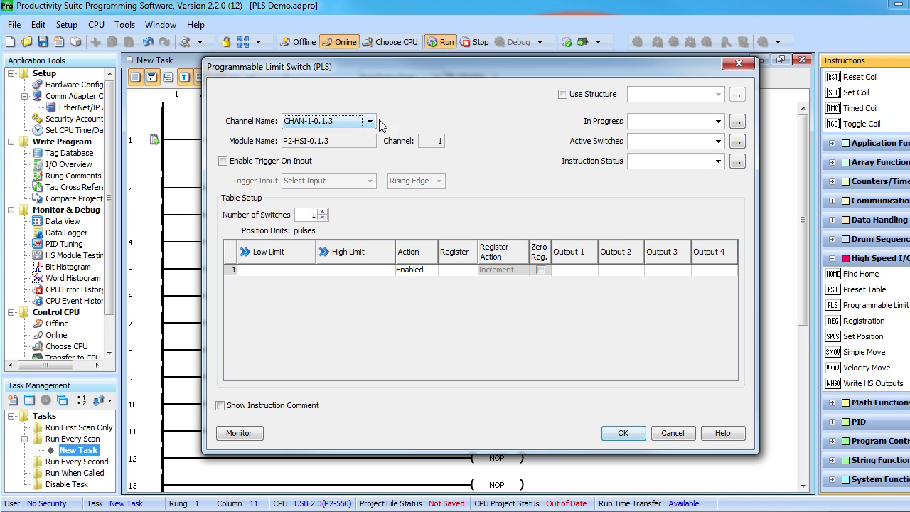
- Enable the use of a structure for the limit switch instruction and name it PLS
click(563, 94)
click(644, 93)
text(PLS)
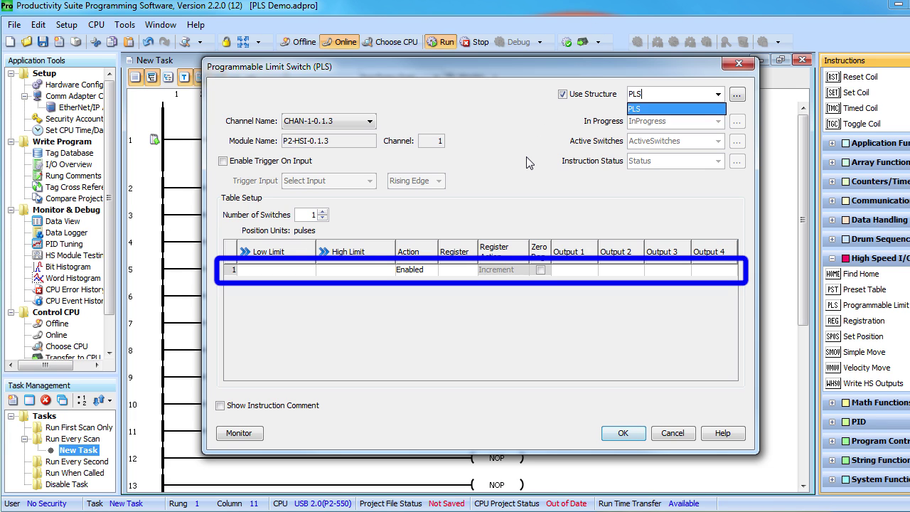
key(Return)
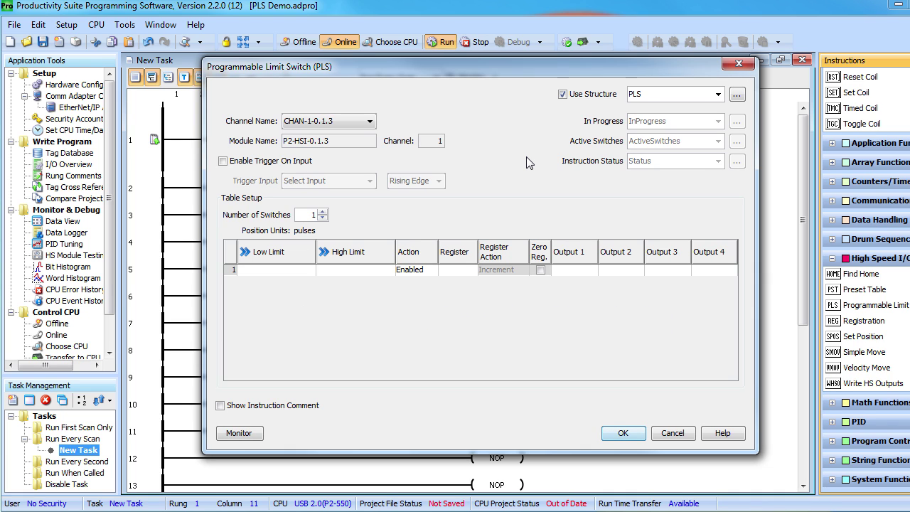
- Set the number of switches to 4
click(323, 211)
click(322, 211)
click(323, 211)
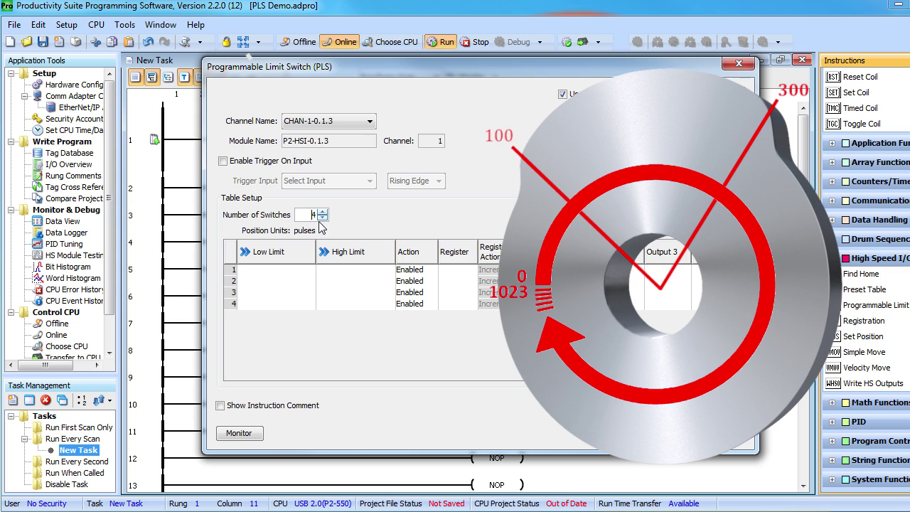
- Set switch 1's low limit to 100 and its high limit to 300
click(275, 270)
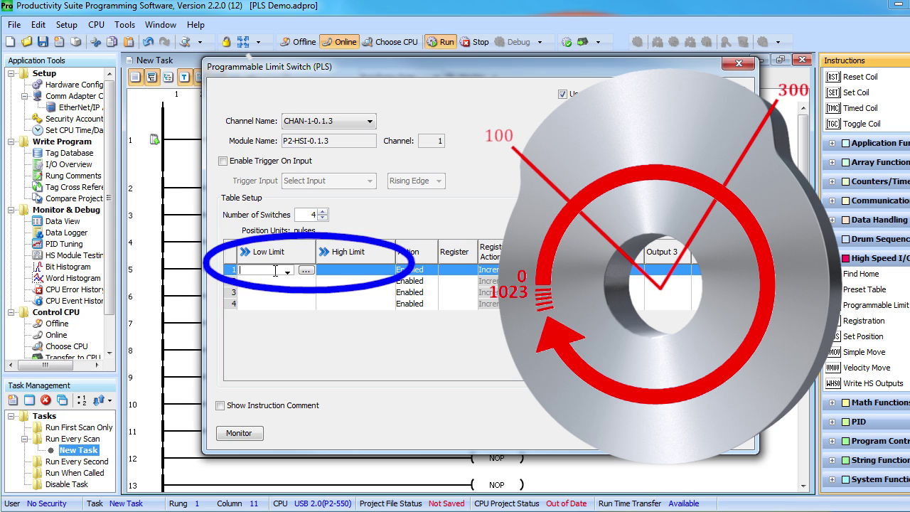
text(100)
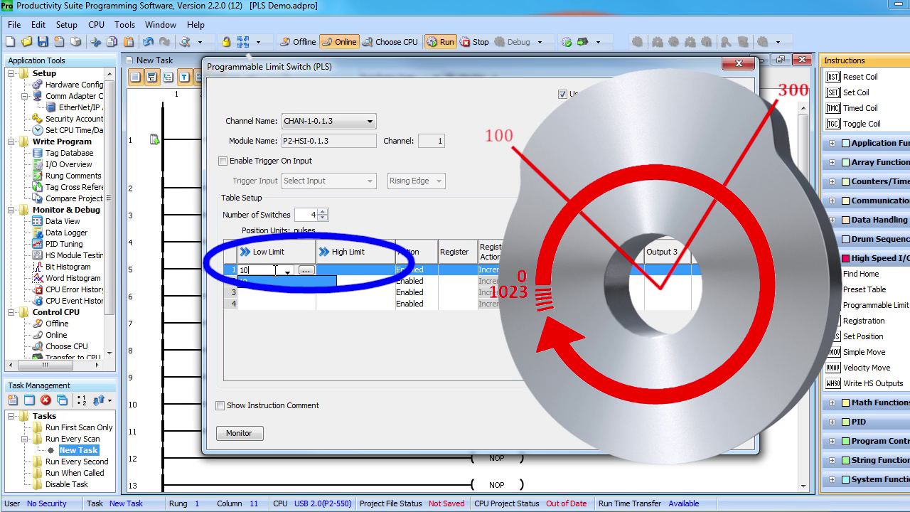
key(Tab)
text(300)
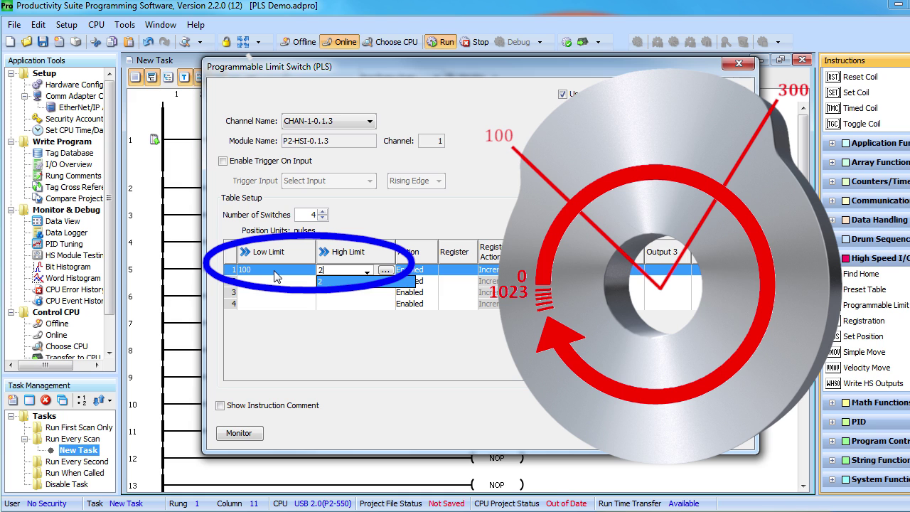
- Keep switch 1's action Enabled and assign it Reg 1 with the Increment register action
click(431, 271)
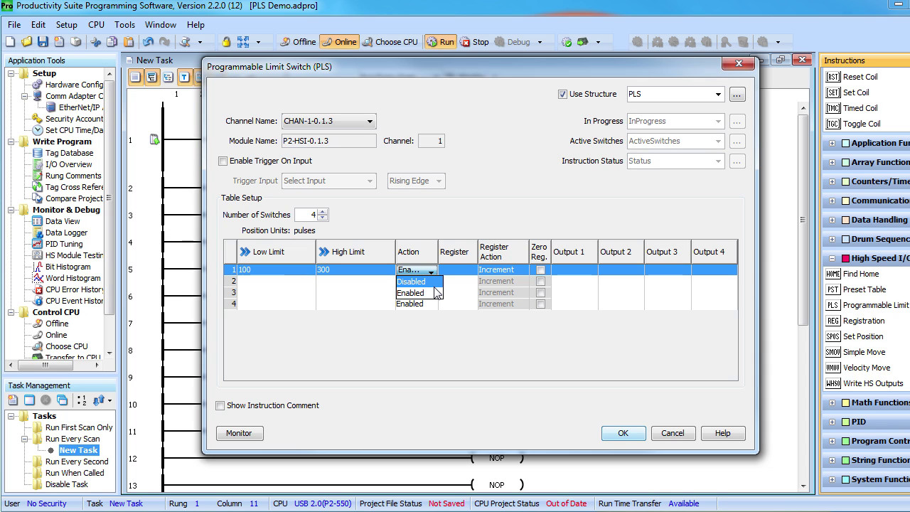
click(432, 292)
click(456, 274)
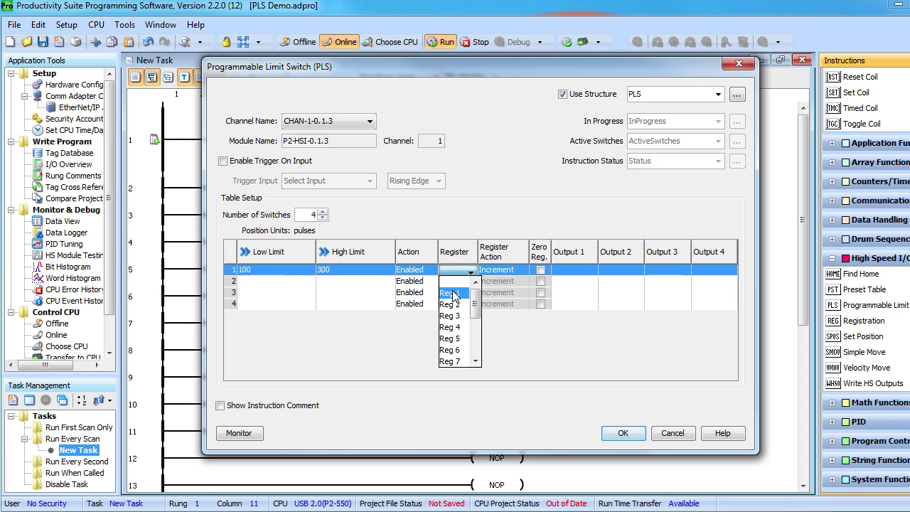
click(454, 295)
click(509, 273)
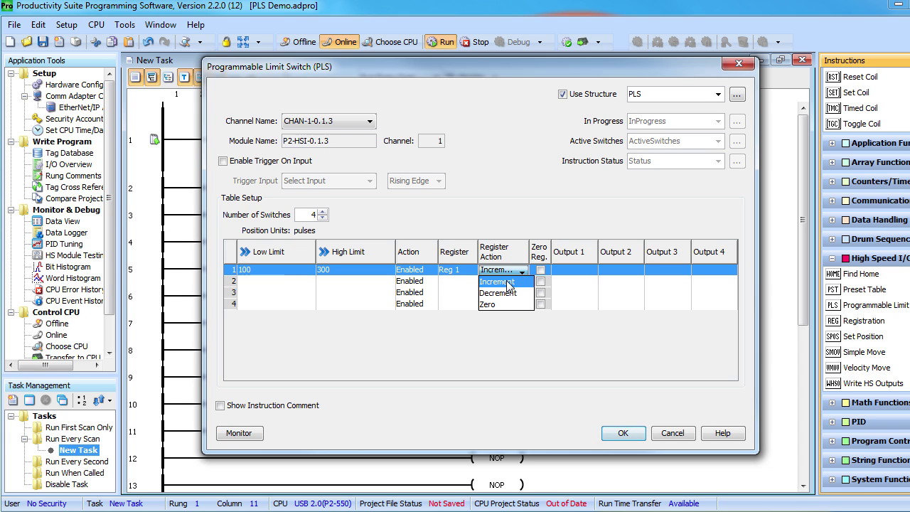
click(501, 281)
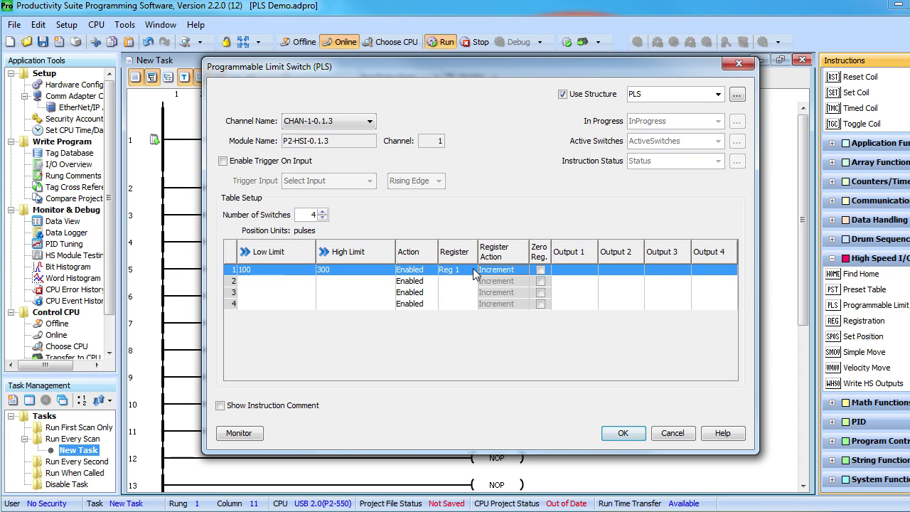
click(516, 270)
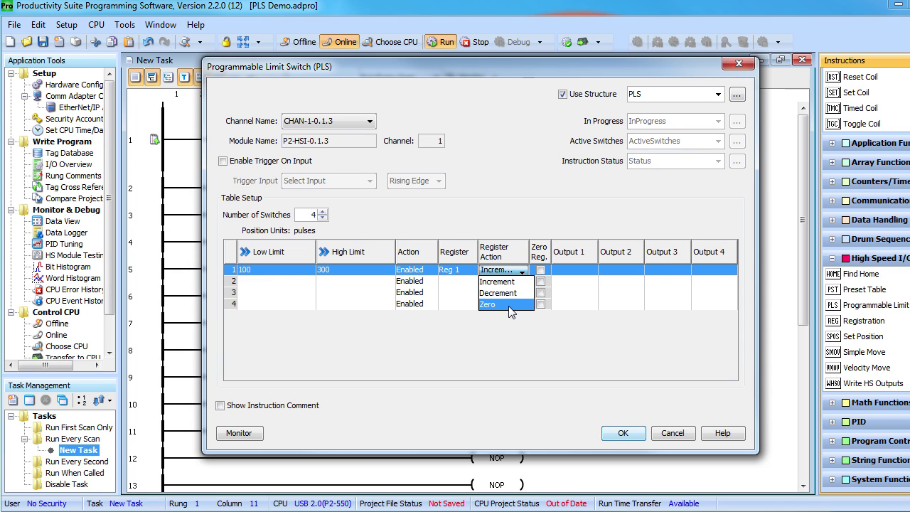
click(511, 281)
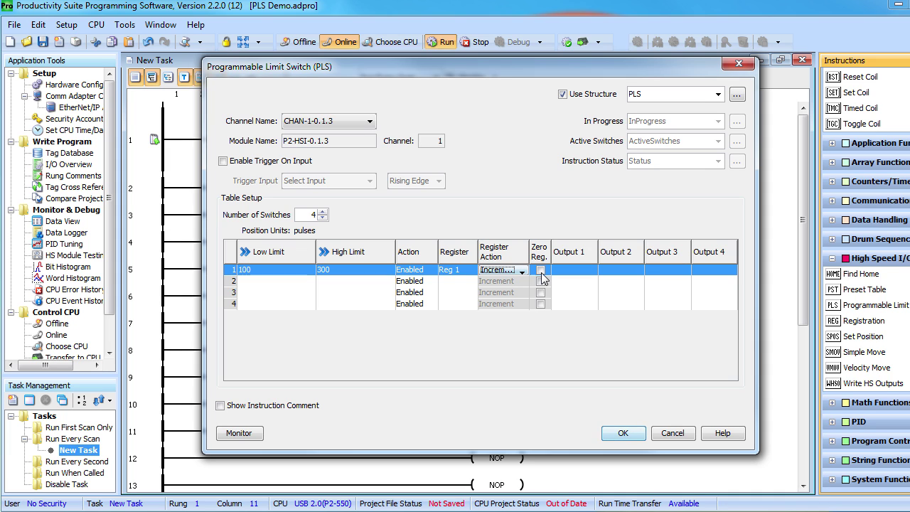
- Enable Zero Reg. for switch 1 and set its Output 1 to Turn On
click(541, 271)
click(542, 281)
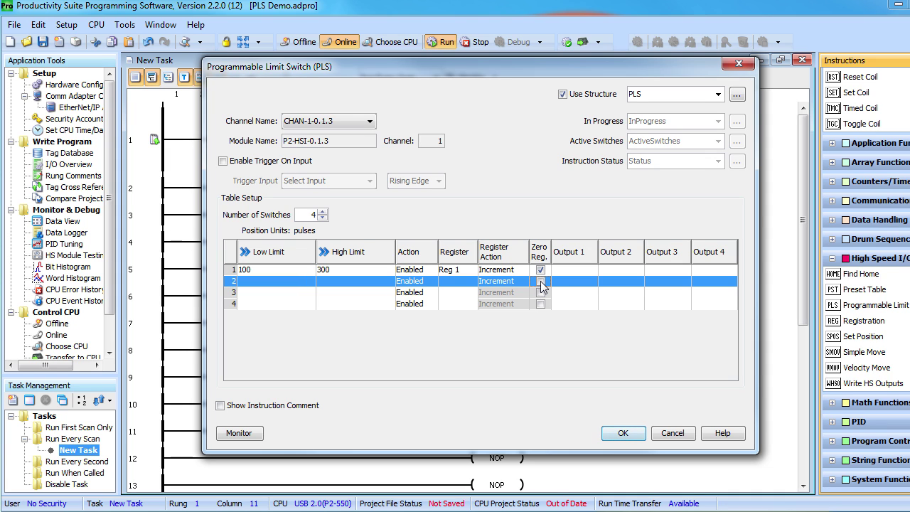
click(539, 270)
click(540, 270)
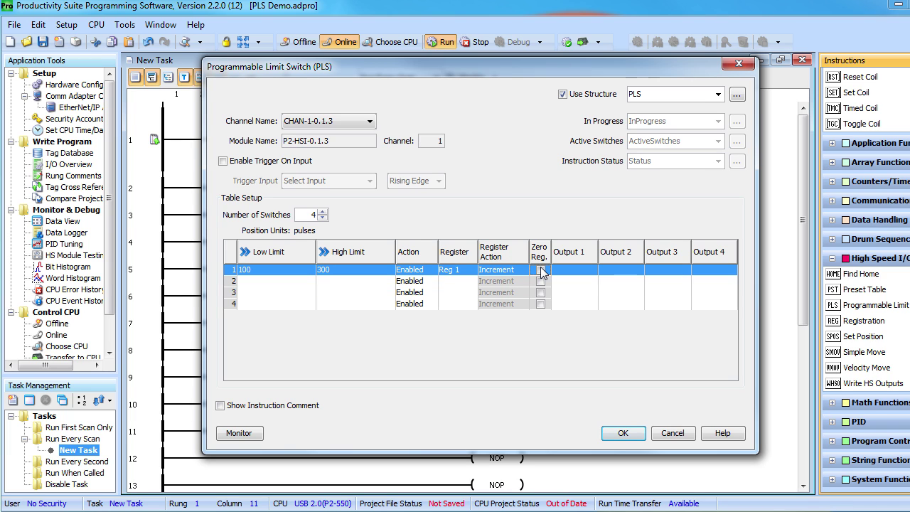
click(544, 271)
click(566, 274)
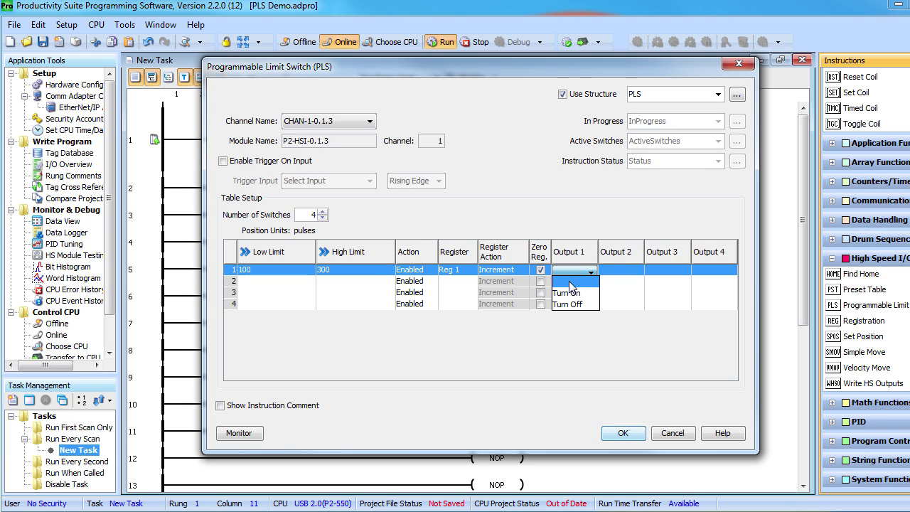
click(572, 293)
- Set switch 2's low limit to 200 and its high limit to 512
click(276, 281)
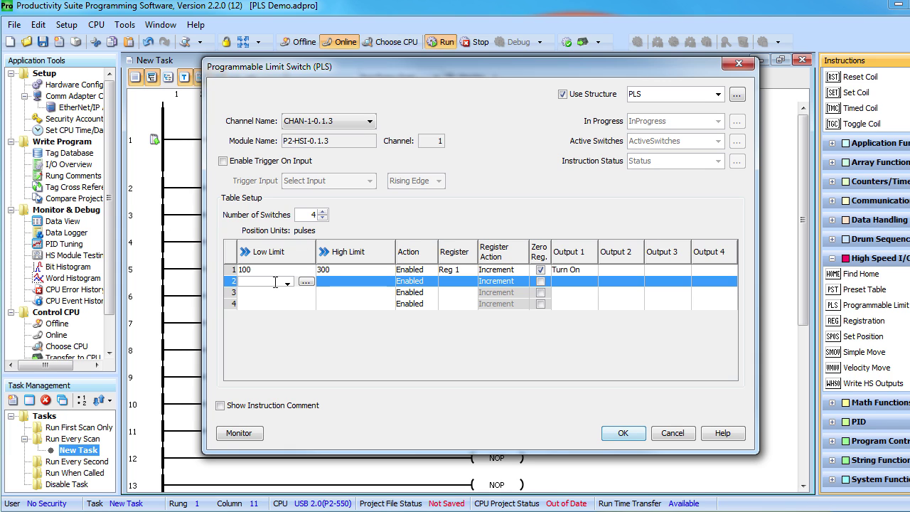
text(200)
key(Tab)
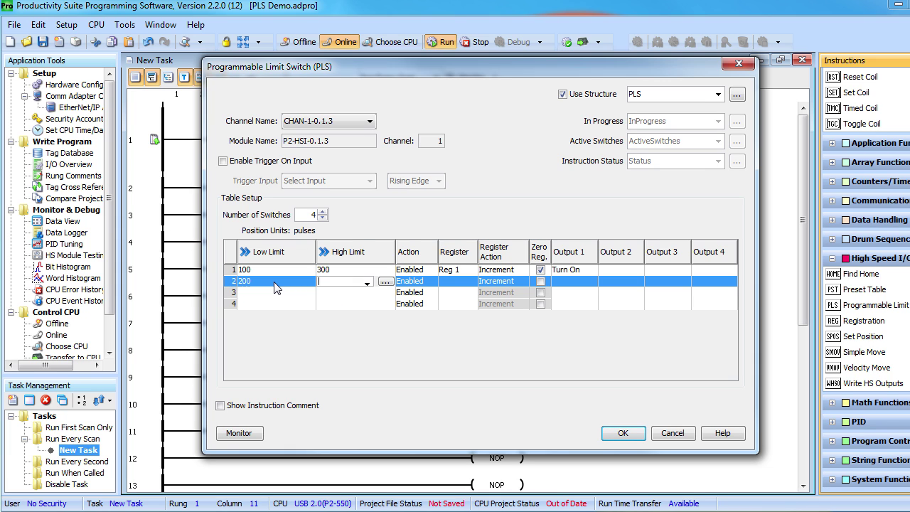
text(512)
key(Tab)
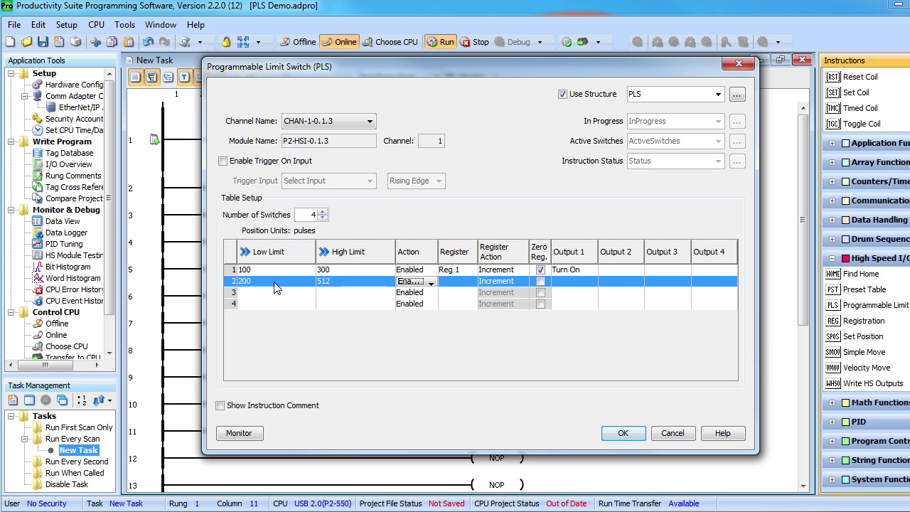
- Assign Reg 2 to switch 2 with Zero Reg. enabled and set its Output 2 to Turn On
click(452, 286)
click(450, 316)
click(540, 281)
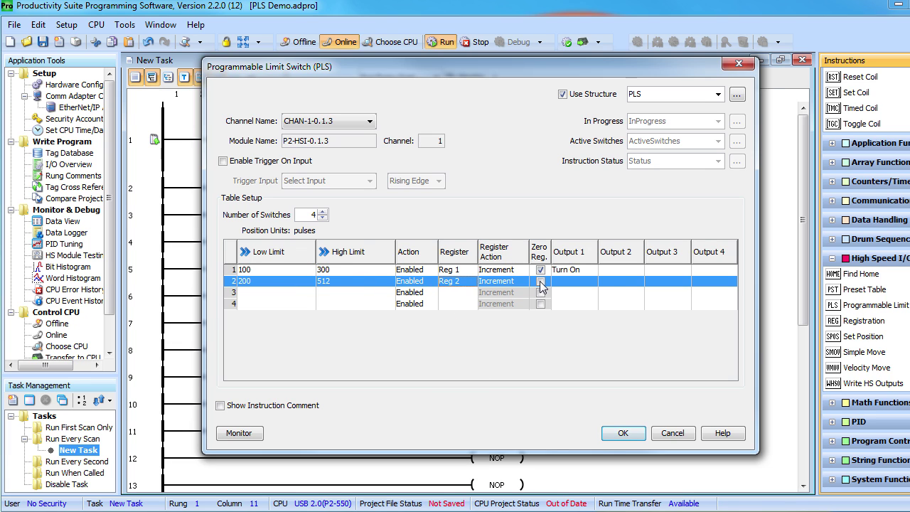
click(613, 286)
click(618, 303)
- Set switch 3's low limit to 700 and its high limit to 800
click(273, 293)
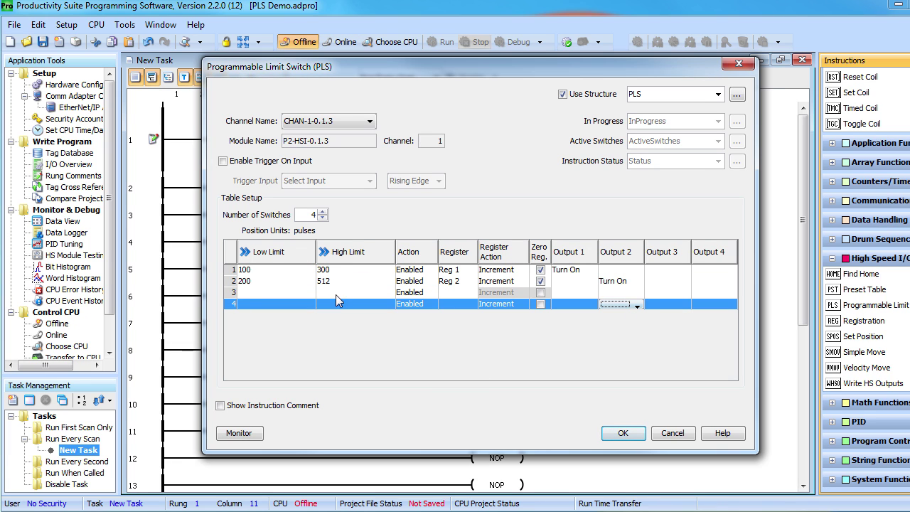
text(700)
key(Tab)
text(800)
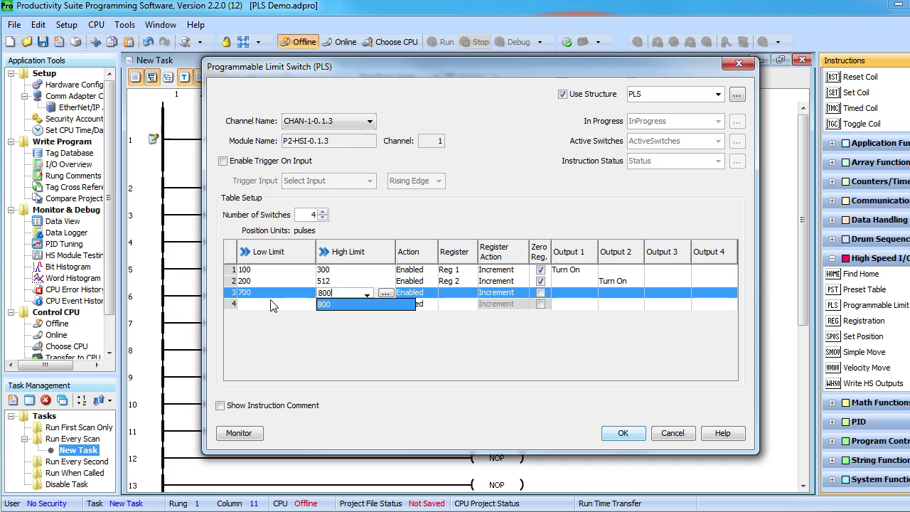
key(Tab)
- Assign Reg 5 to switch 3 with Zero Reg. enabled and set its Output 3 to Turn On
click(459, 293)
click(449, 361)
click(540, 292)
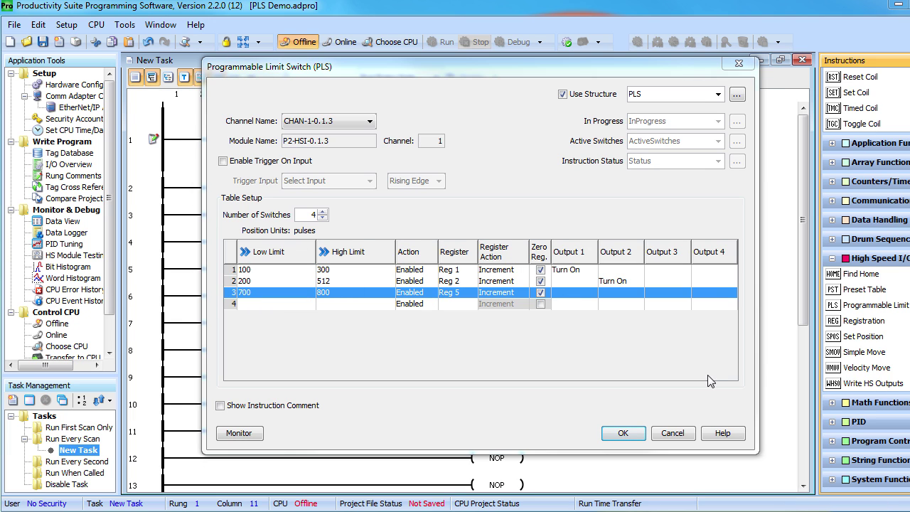
click(667, 292)
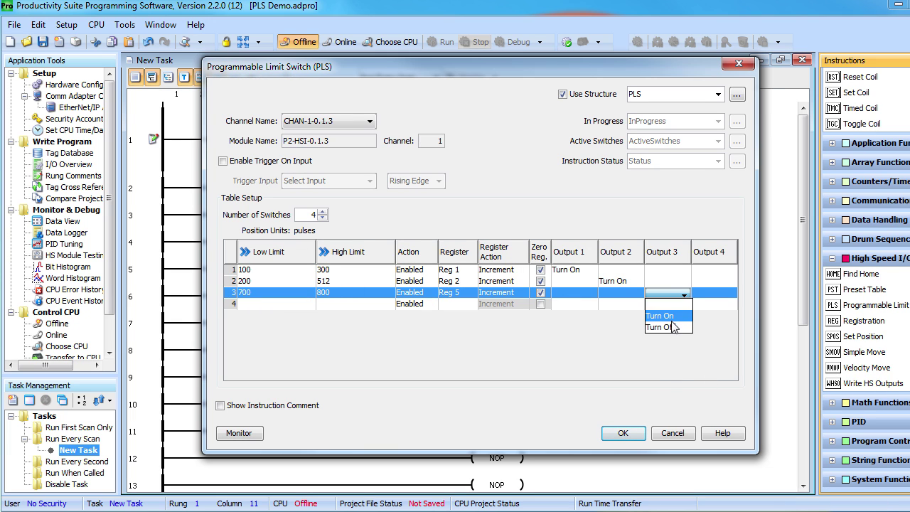
click(665, 315)
- Set switch 4's low limit to 900 and its high limit to 1024
click(276, 306)
text(900)
key(Tab)
text(1024)
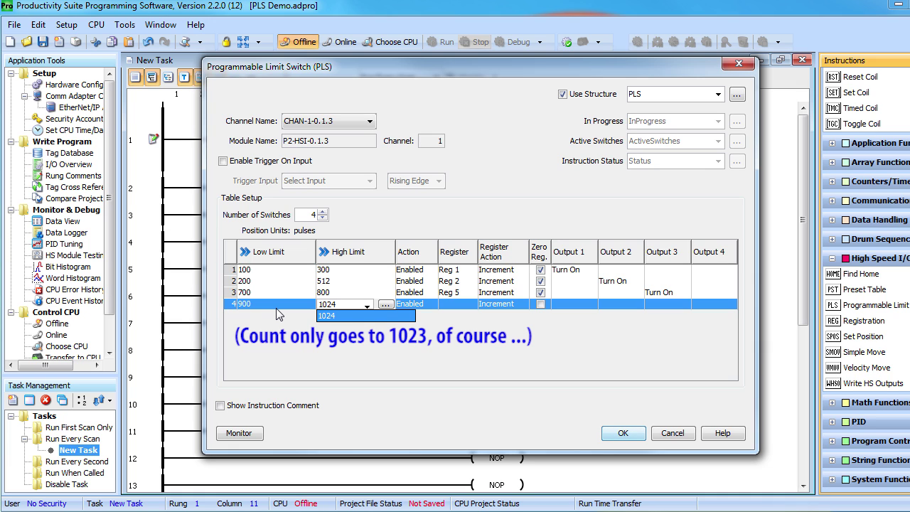
- Set Outputs 1, 2, 3 and 4 of switch 4 all to Turn On
click(579, 304)
click(574, 327)
click(629, 304)
click(627, 327)
click(672, 305)
click(674, 327)
click(709, 305)
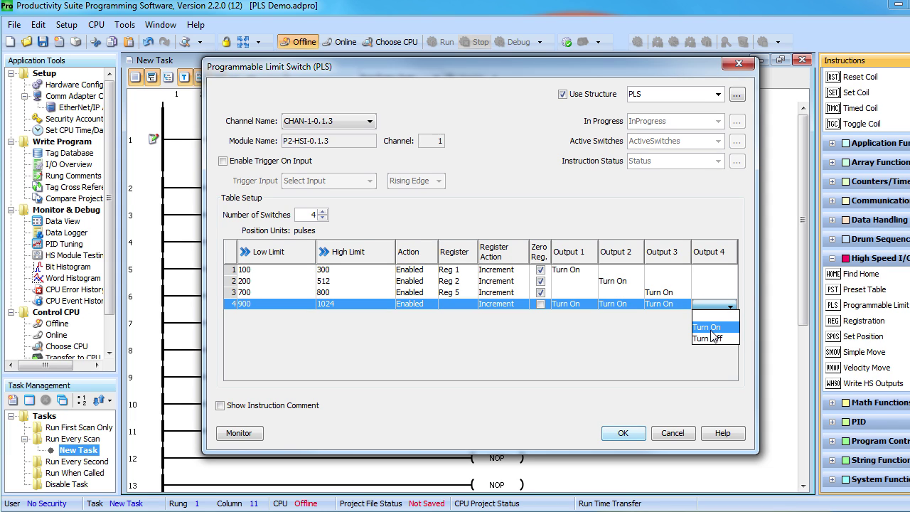
click(710, 331)
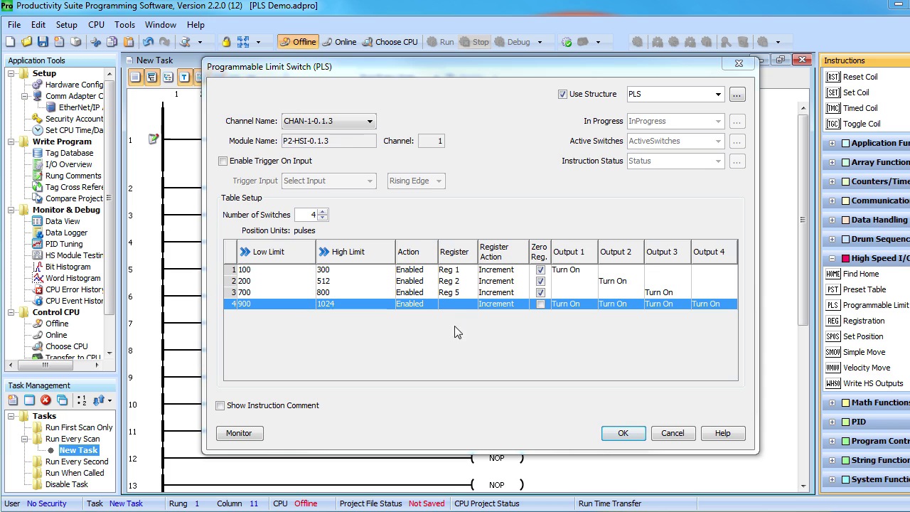
click(471, 304)
mouse_move(475, 322)
mouse_down()
mouse_move(482, 374)
mouse_move(481, 325)
mouse_up()
click(379, 348)
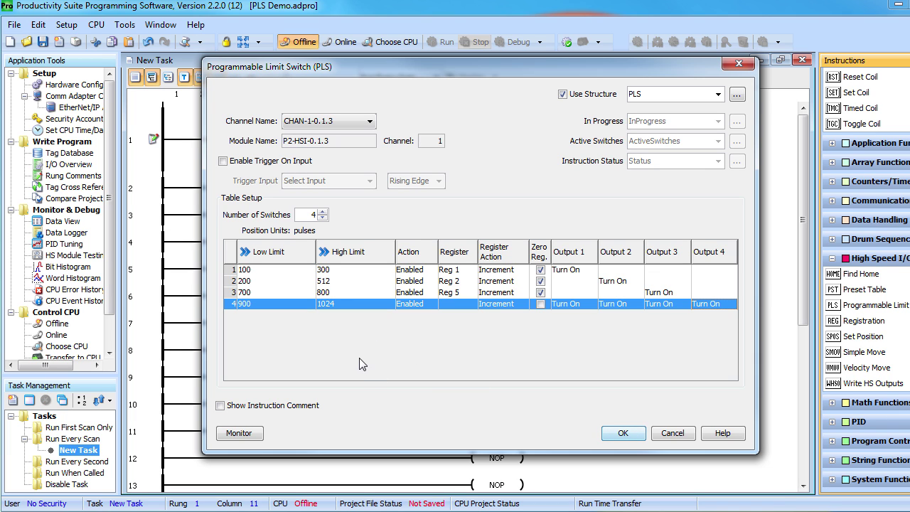
- Add a fifth switch row to the table and remove it again
click(323, 212)
drag(322, 212, 323, 221)
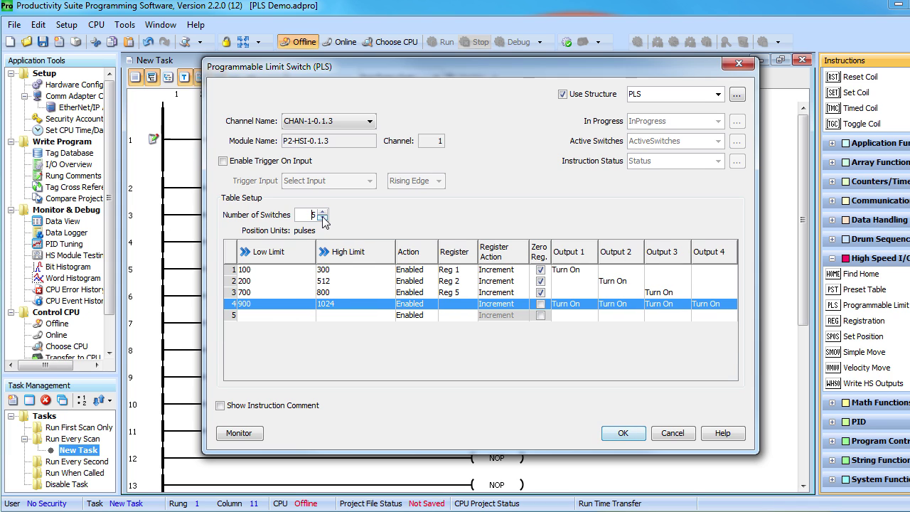
click(323, 221)
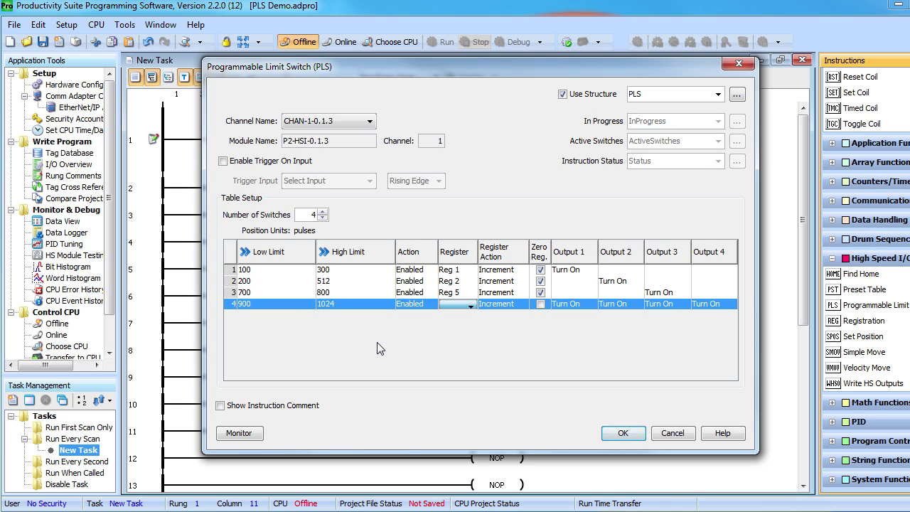
- Enable triggering on input, review the available trigger inputs and edge options, and disable the trigger again
click(223, 164)
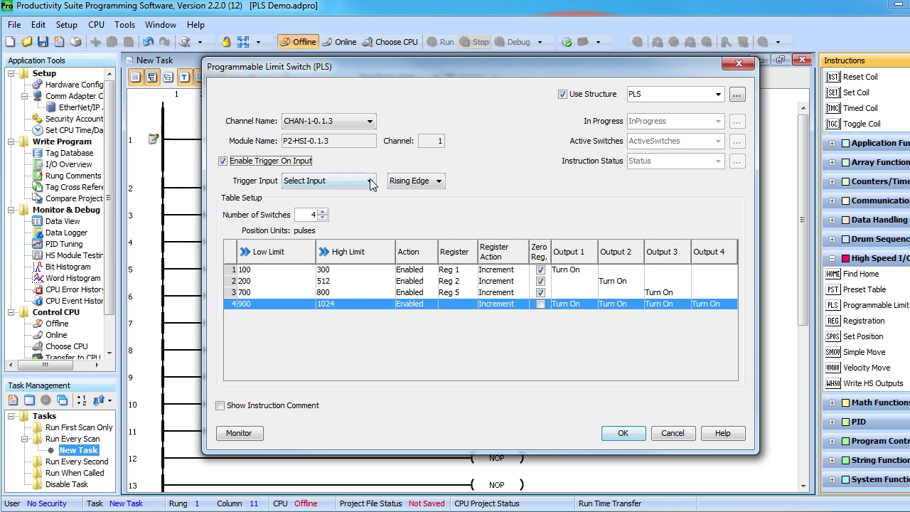
click(370, 182)
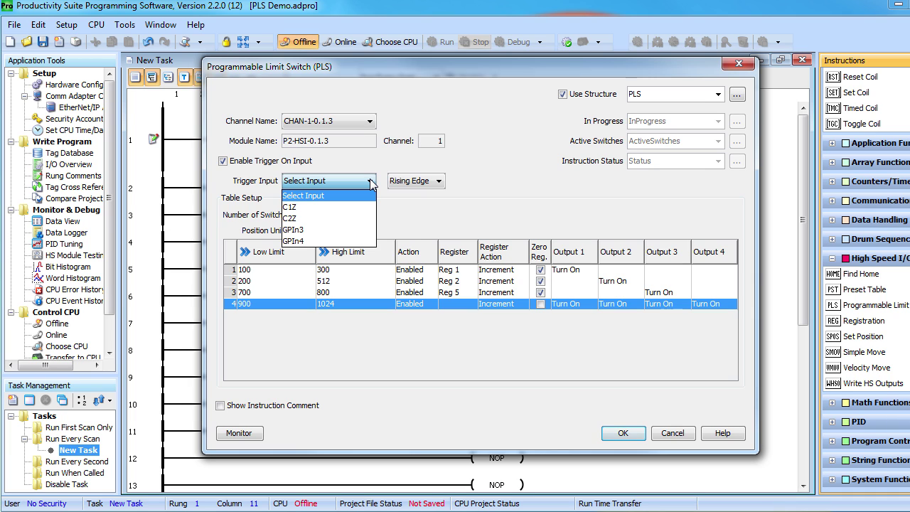
click(371, 182)
click(439, 181)
click(440, 183)
click(222, 160)
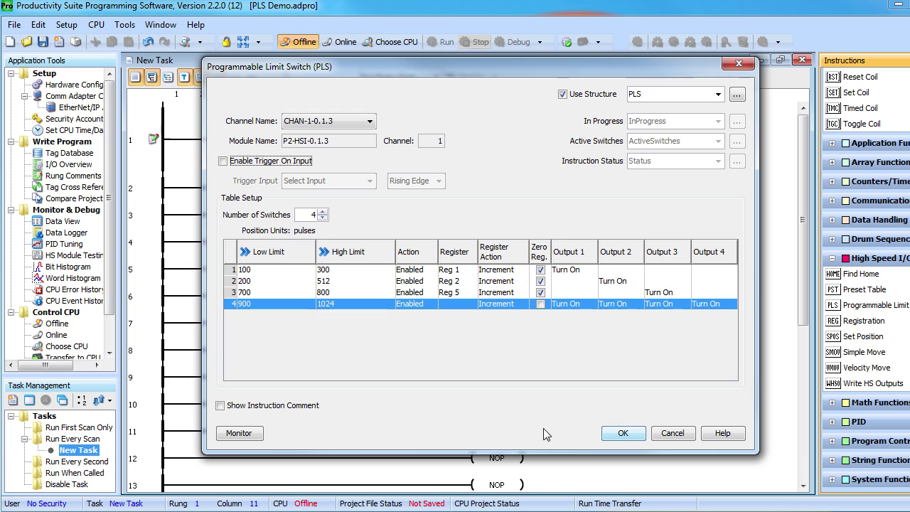
- Accept the Programmable Limit Switch settings and add a normally open contact tagged PLS-Enable at the start of rung 1
click(623, 433)
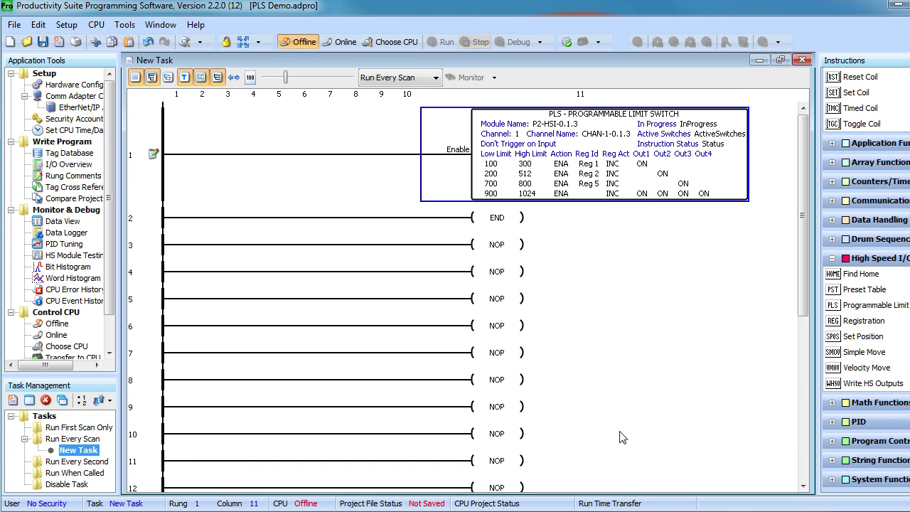
click(887, 306)
scroll(887, 306, up, 5)
drag(873, 159, 178, 151)
text(PLS.Enable)
key(Return)
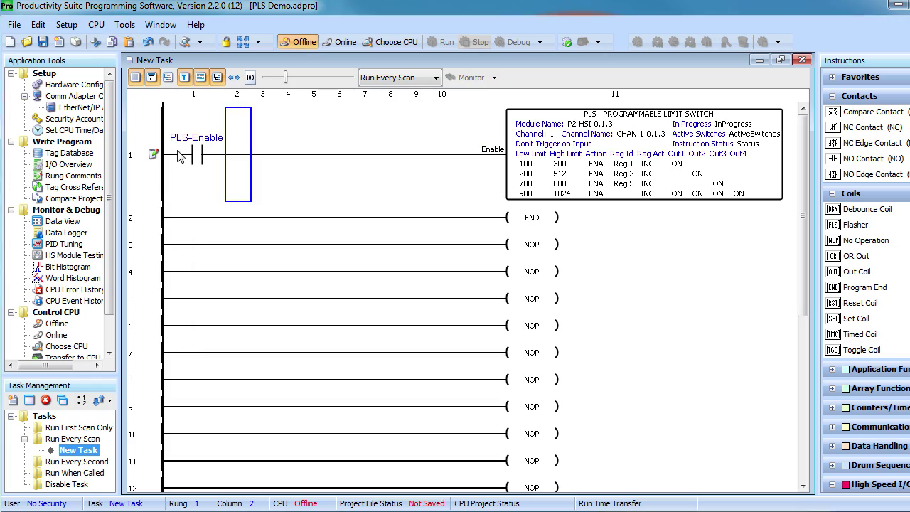
- Go online with the CPU and set it to Run mode
click(340, 43)
click(545, 294)
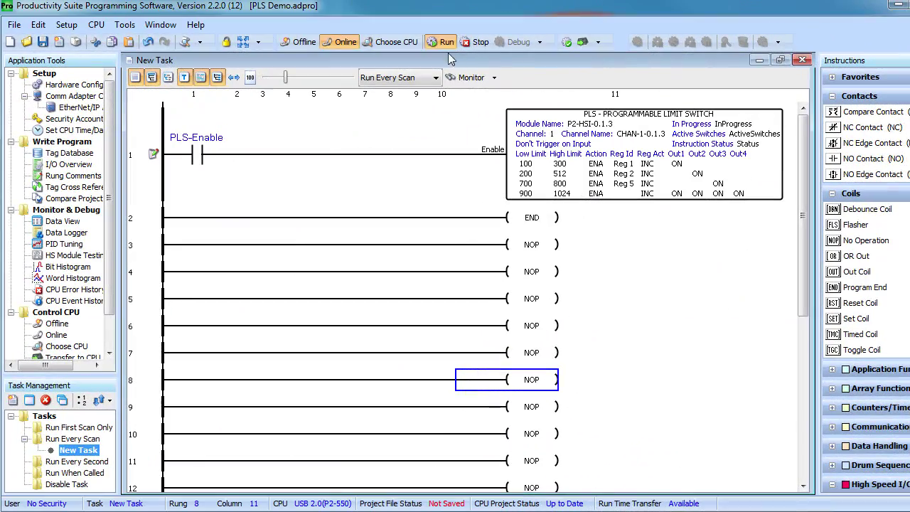
click(442, 43)
- Open a Data View and add the tags PLS-Enable and PLS.ActiveSwitches, separated by blank rows
click(60, 221)
double_click(60, 222)
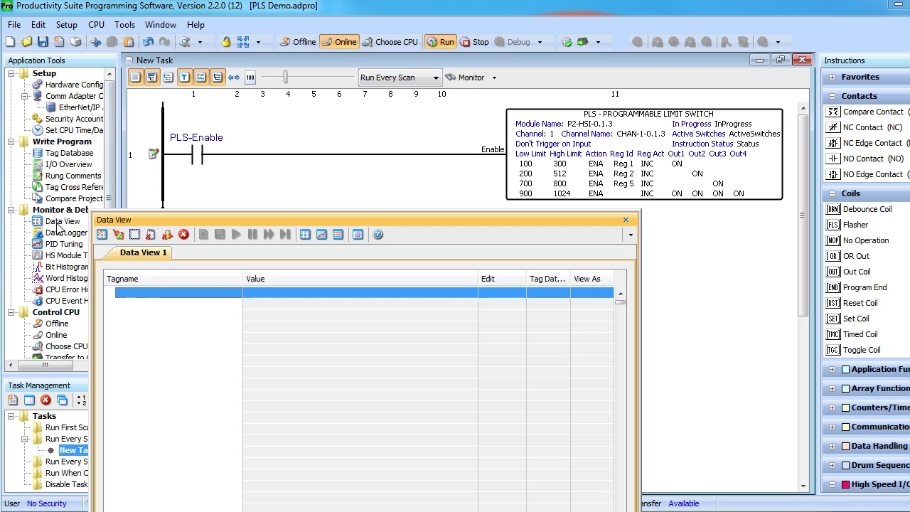
click(134, 294)
text(PLS-E)
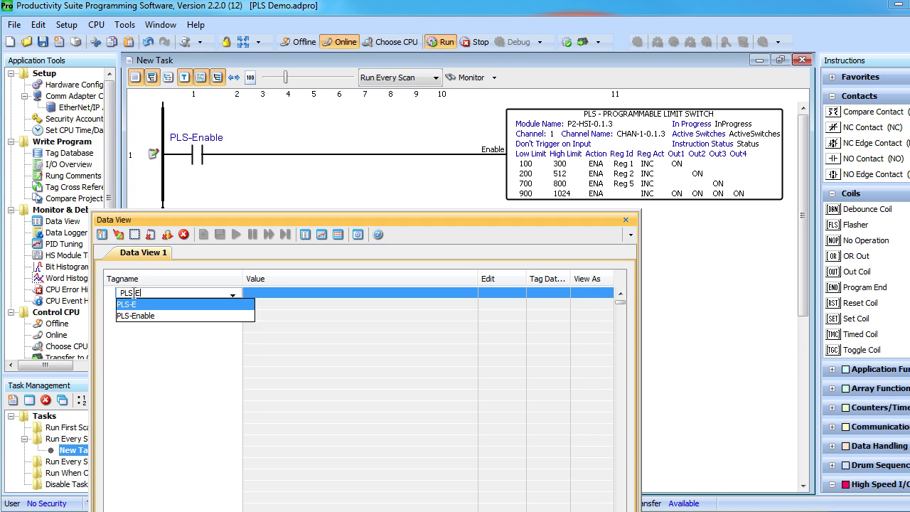
key(Down)
key(Return)
text(PLS.A)
key(Down)
key(Return)
key(Return)
- Add the register tags HSI Reg1, HSI Reg2 and HSI Reg5 to the Data View, followed by a blank row
text(HSI)
key(Down)
key(Return)
text(HSI)
key(Down)
key(Down)
key(Return)
text(HSI)
key(Down)
key(Down)
key(Down)
key(Down)
key(Down)
key(Return)
key(Return)
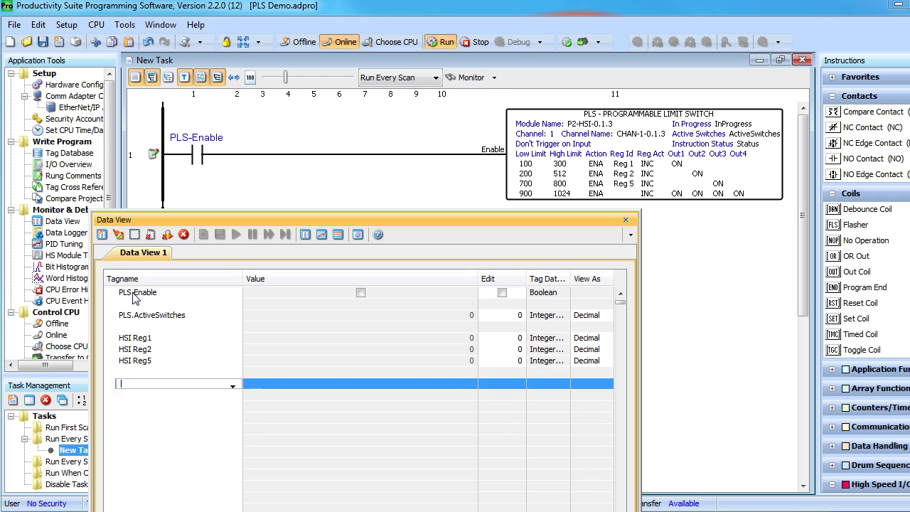
- Add the HSI1 CH1 POSITION tag to the Data View below the register tags
text(HSI)
click(248, 466)
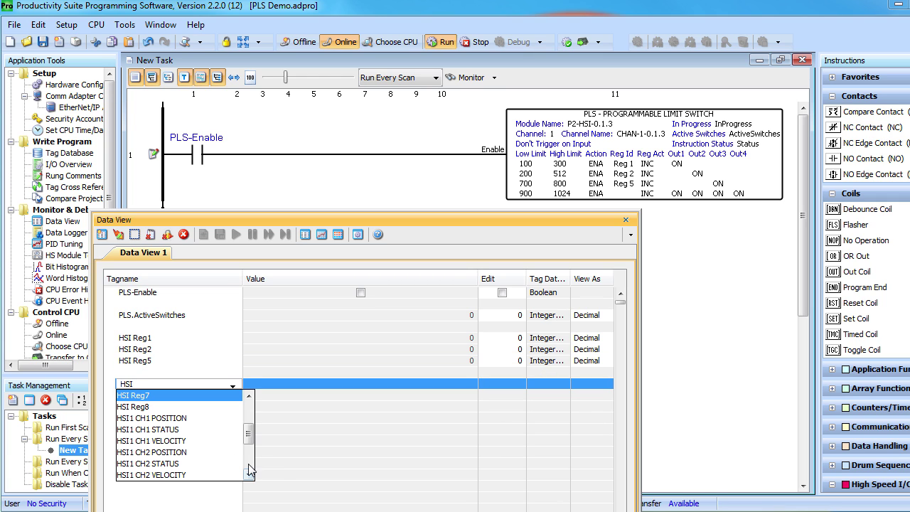
click(162, 419)
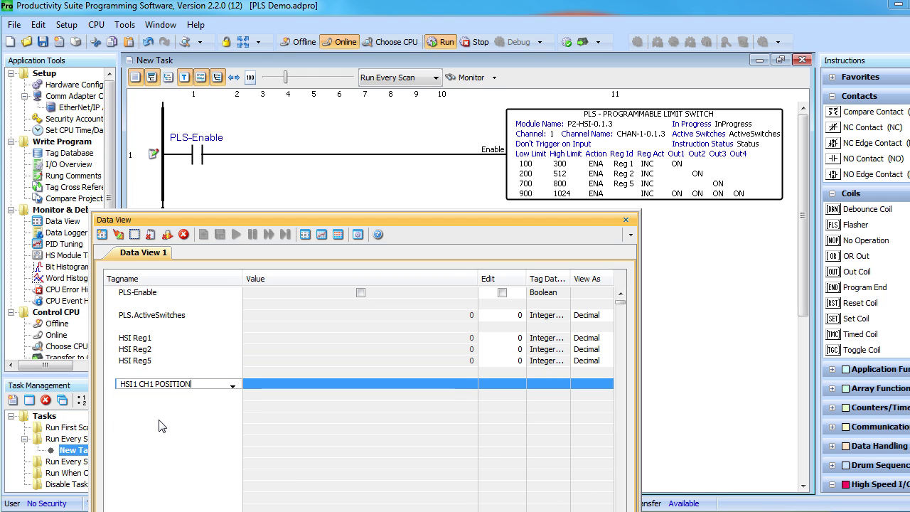
- Set the PLS.ActiveSwitches tag to be viewed as Binary
click(589, 317)
click(589, 317)
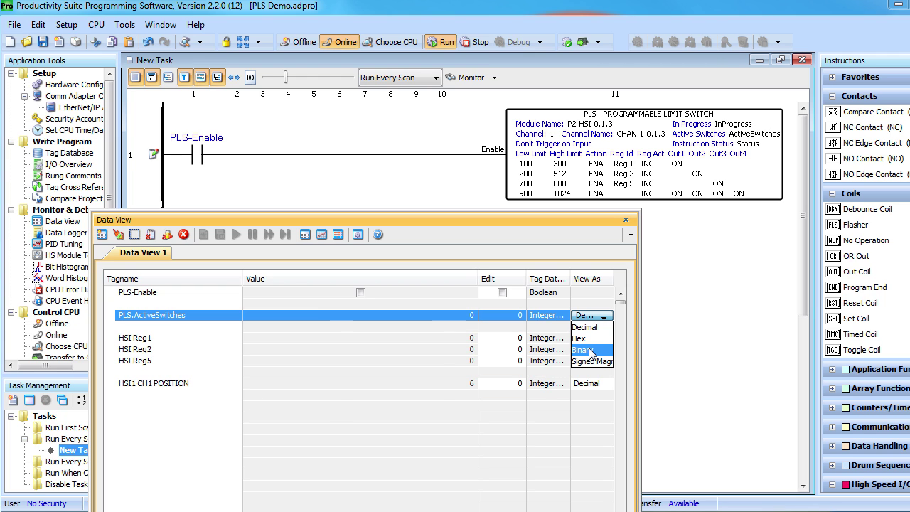
click(590, 351)
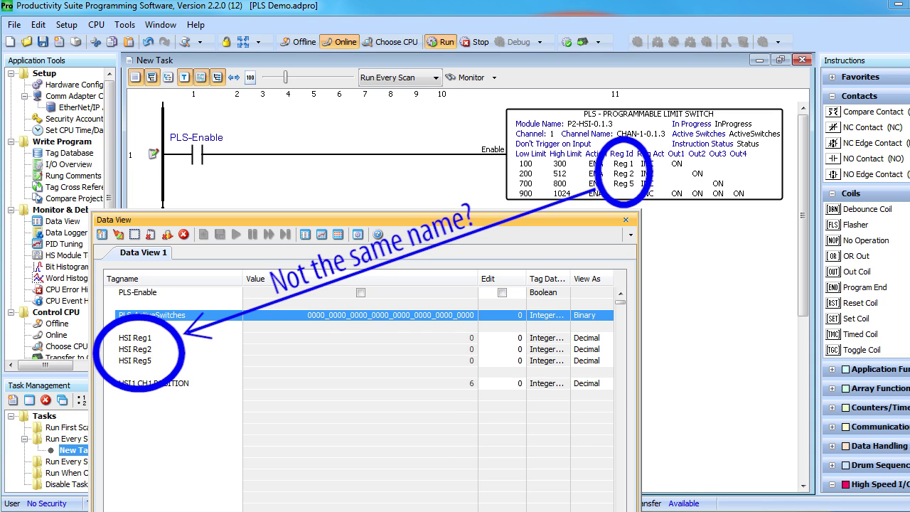
click(432, 405)
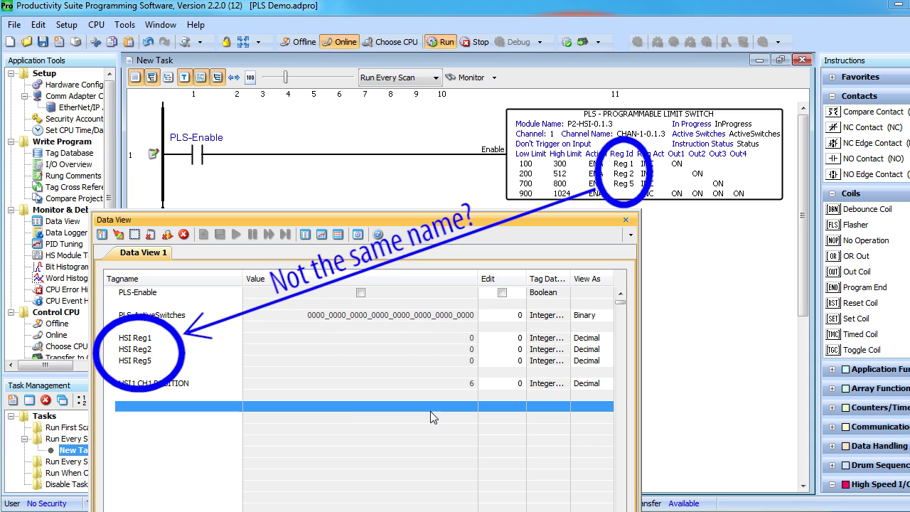
- Examine the status tags assigned to the registers of module P2-HSI-0.1.3 in the hardware configuration, then close it
double_click(71, 85)
double_click(359, 222)
click(384, 121)
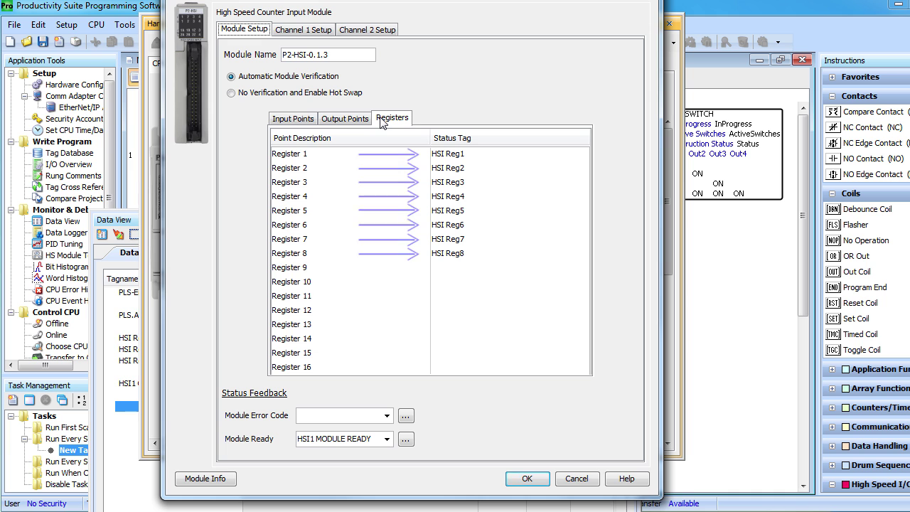
click(524, 477)
click(669, 23)
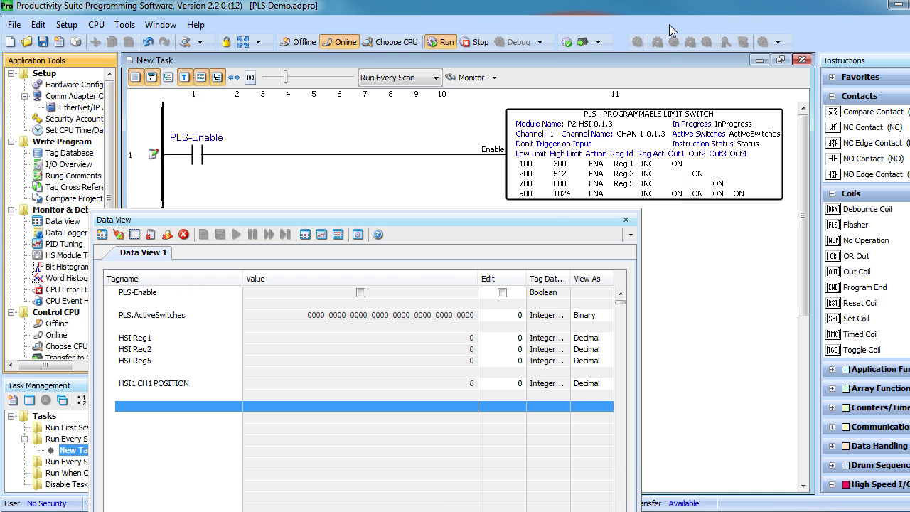
- Tick the edit value of the PLS-Enable tag in the Data View
click(502, 292)
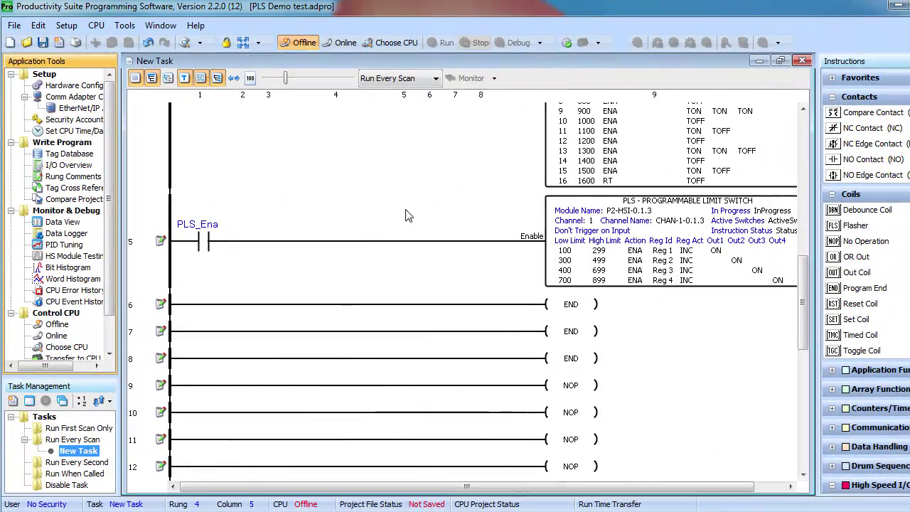
- Insert a normally open contact tagged HSI1 MODULE READY after the PLS_Ena contact on rung 5
drag(853, 160, 384, 244)
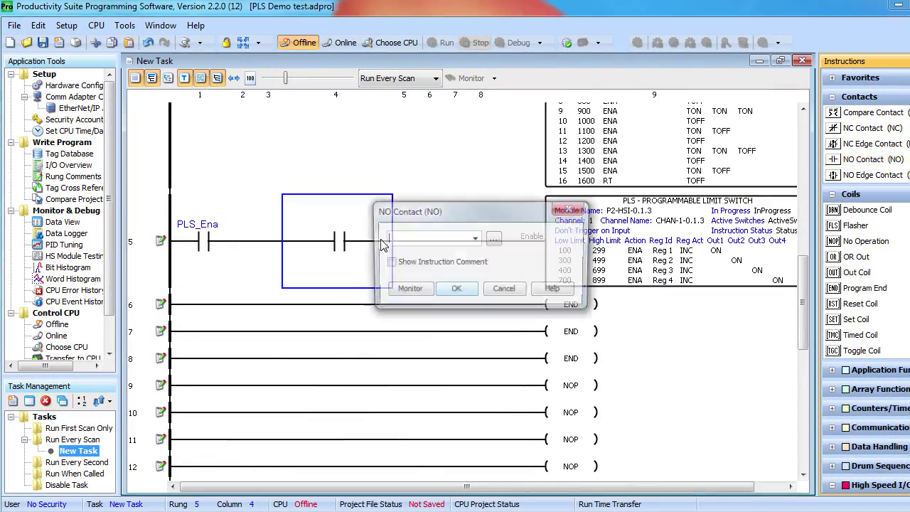
text(HSI1 m)
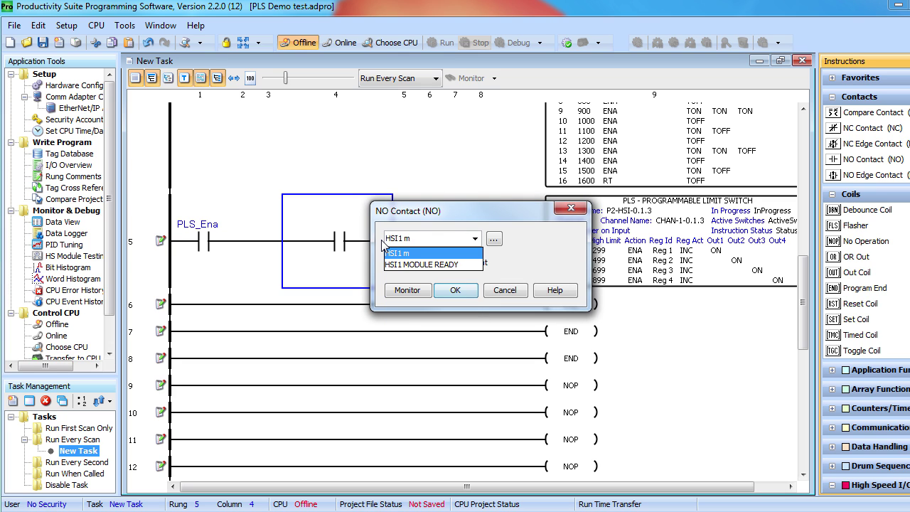
key(Down)
key(Return)
key(Return)
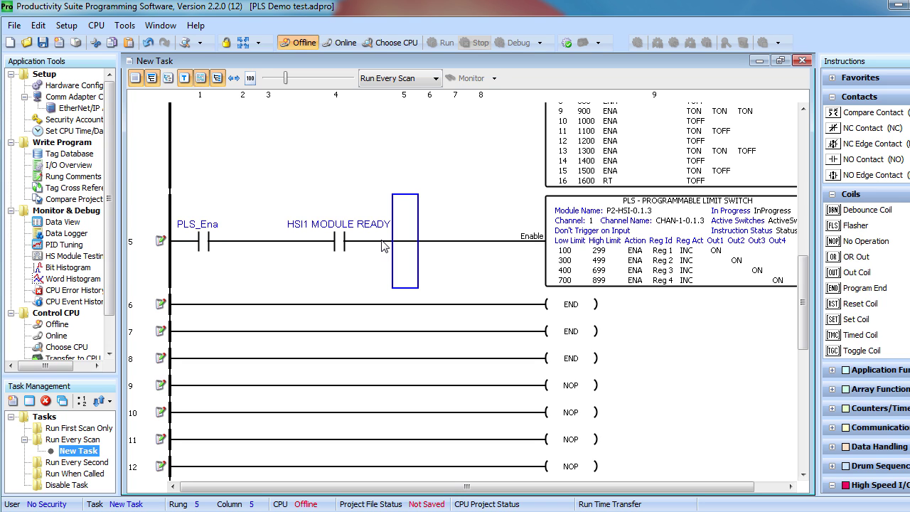
- Open the setup of the P2-HSI module in slot 3 from the hardware configuration
double_click(74, 85)
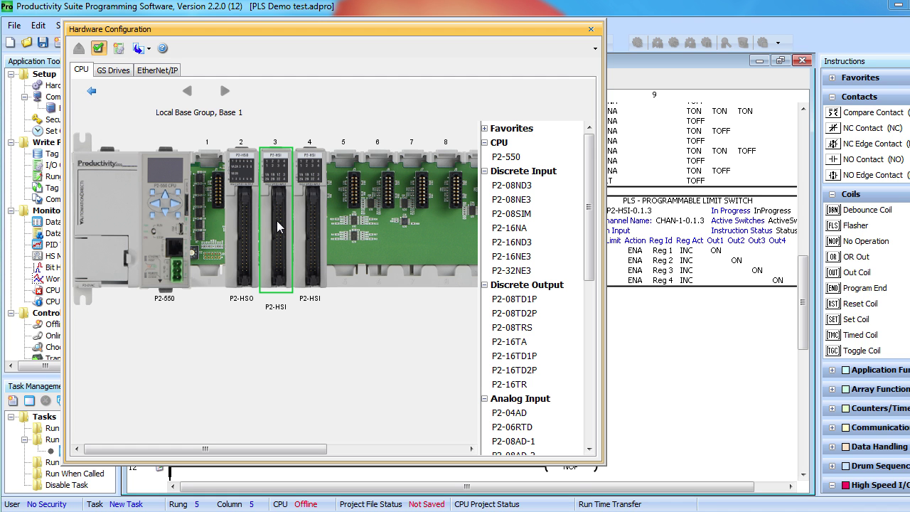
double_click(278, 224)
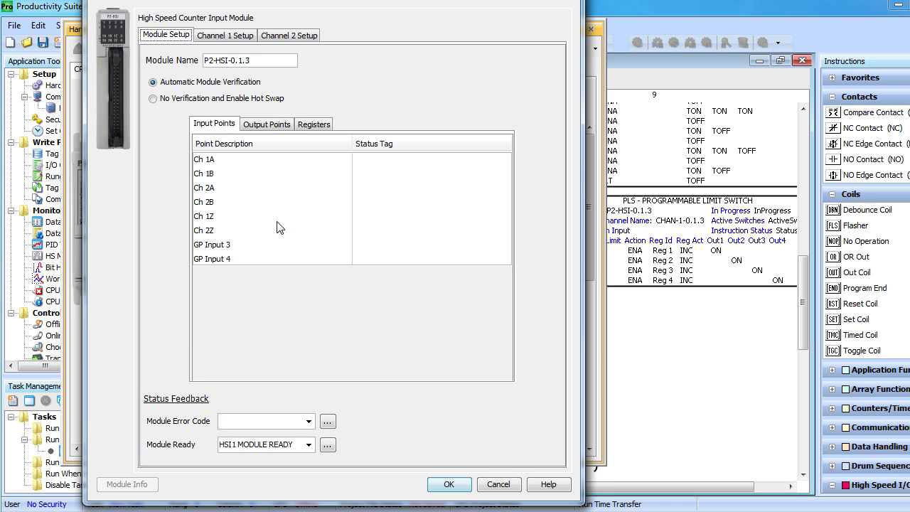